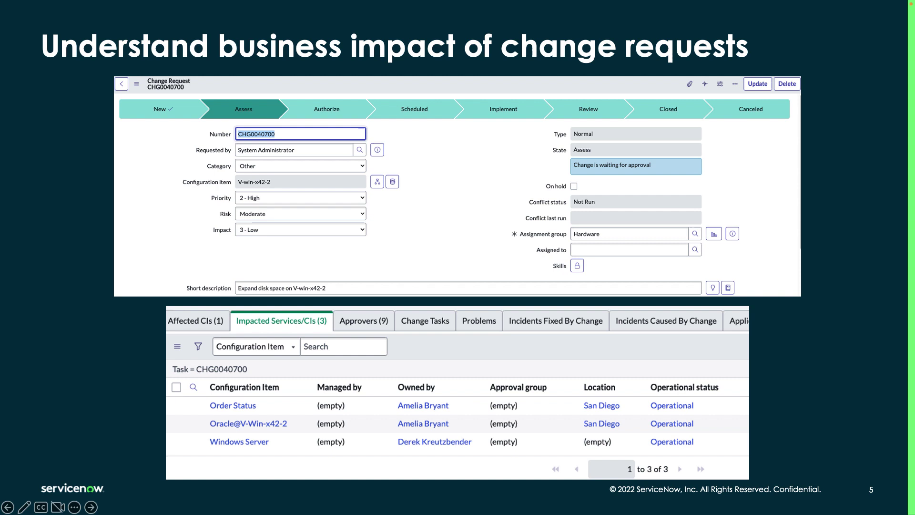
Step: Advance the presentation to slide 6, 'Unauthorized Change detection and creation'
key("Right")
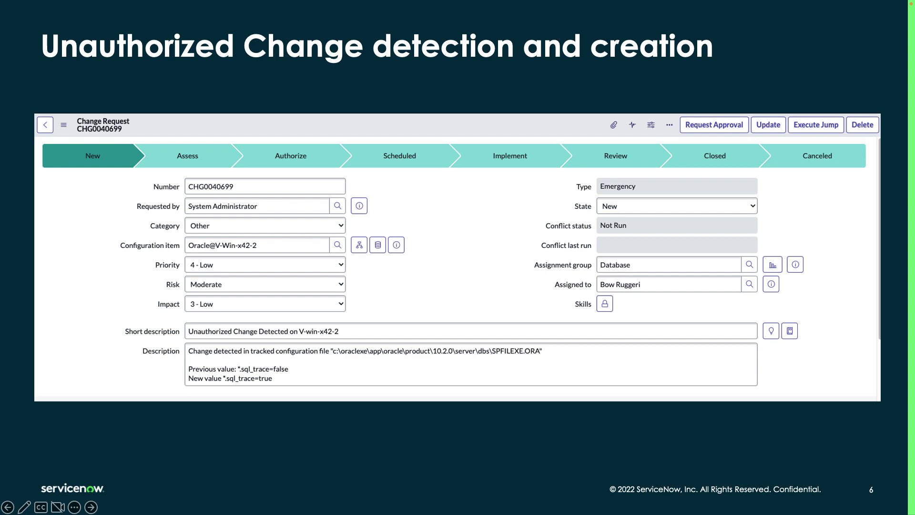
Step: Advance the presentation to slide 7, 'View unauthorized change details'
key("Right")
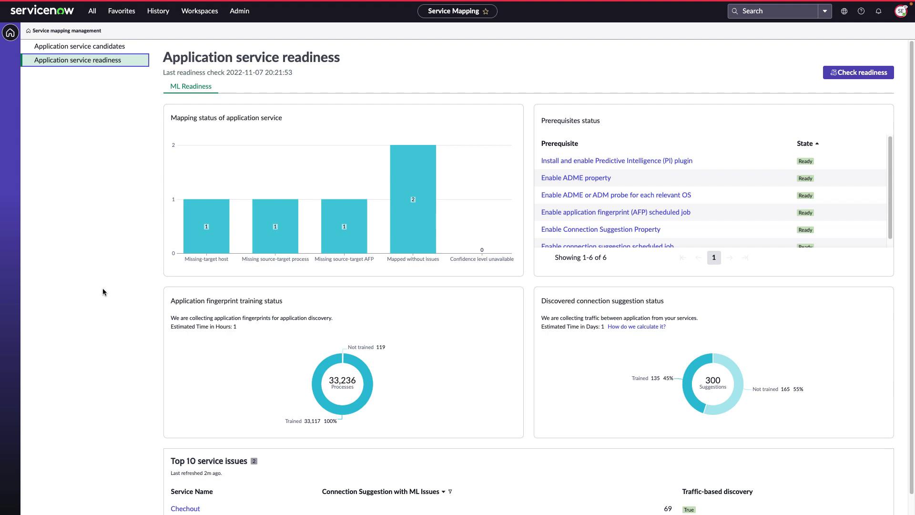
mouse_move(247, 163)
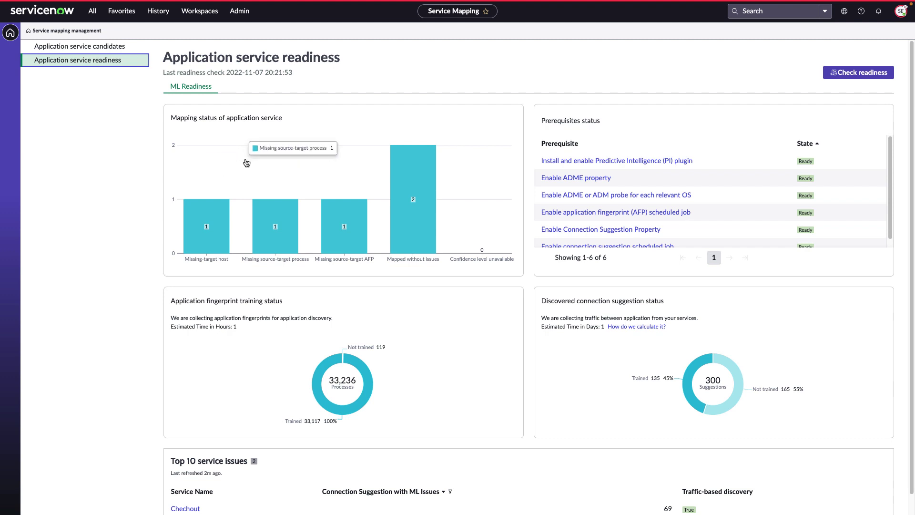
scroll(214, 429, "down", 1)
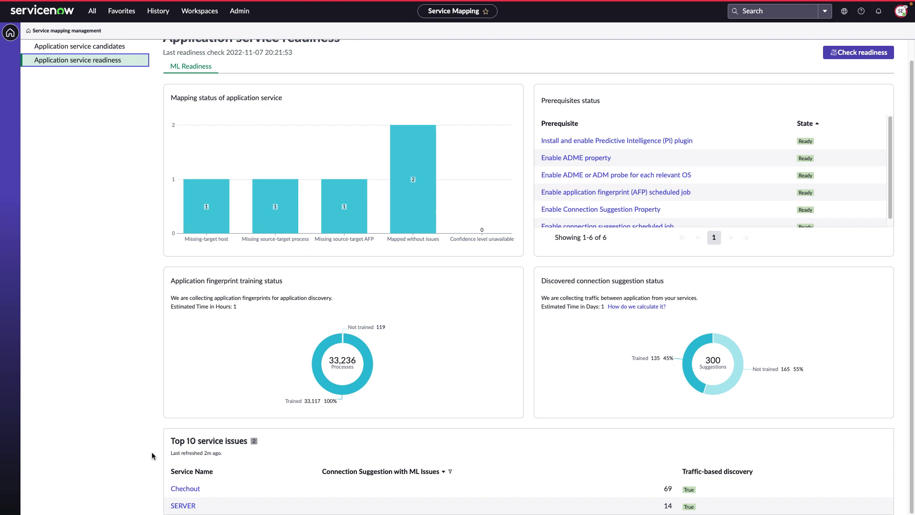
scroll(148, 453, "up", 1)
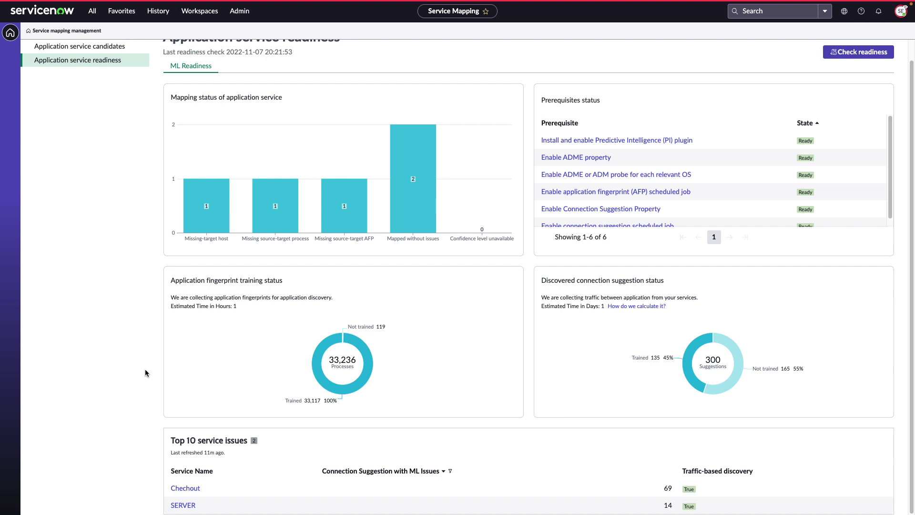
Step: Open the TCP Connections list by entering cmdb_tcp.list in the Filter navigator
left_click(97, 14)
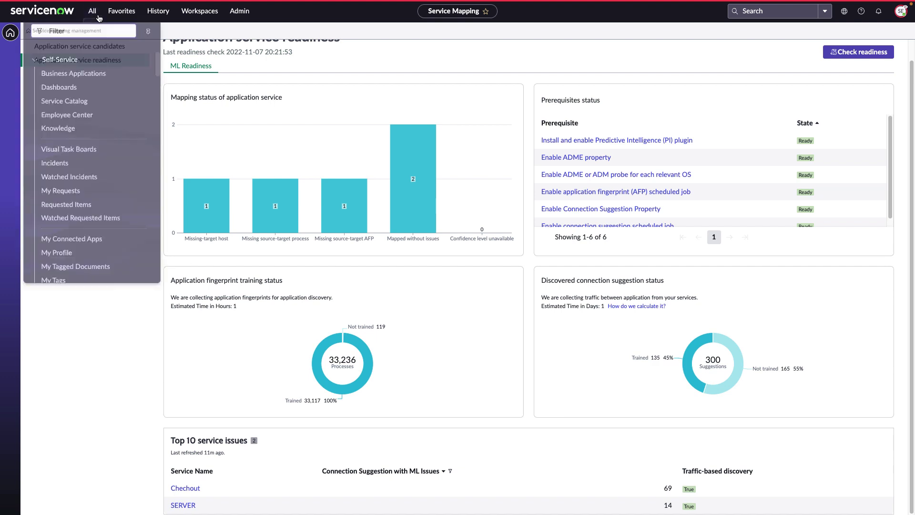
type("cmdb_tcp")
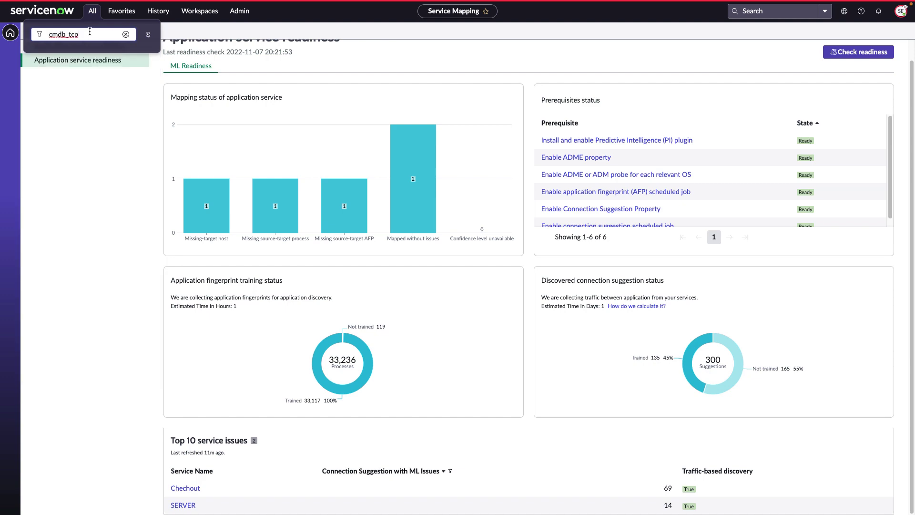
type(".list")
key("Return")
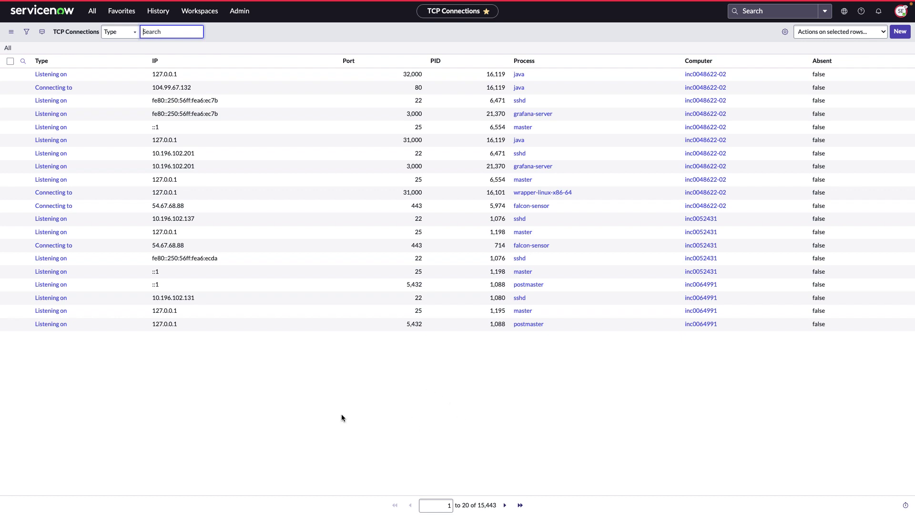
Step: Check the Running Processes list, then switch to the Service Mapping workspace's readiness overview
left_click(87, 13)
type("running")
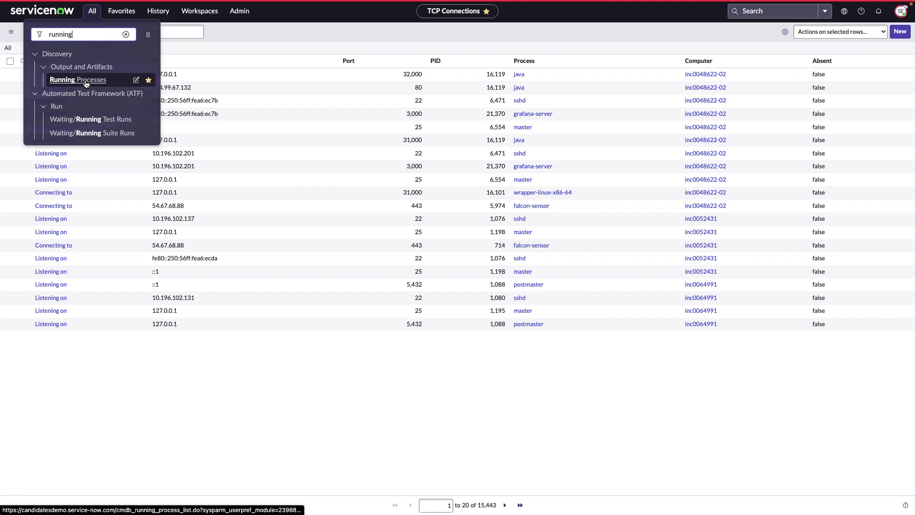
left_click(86, 80)
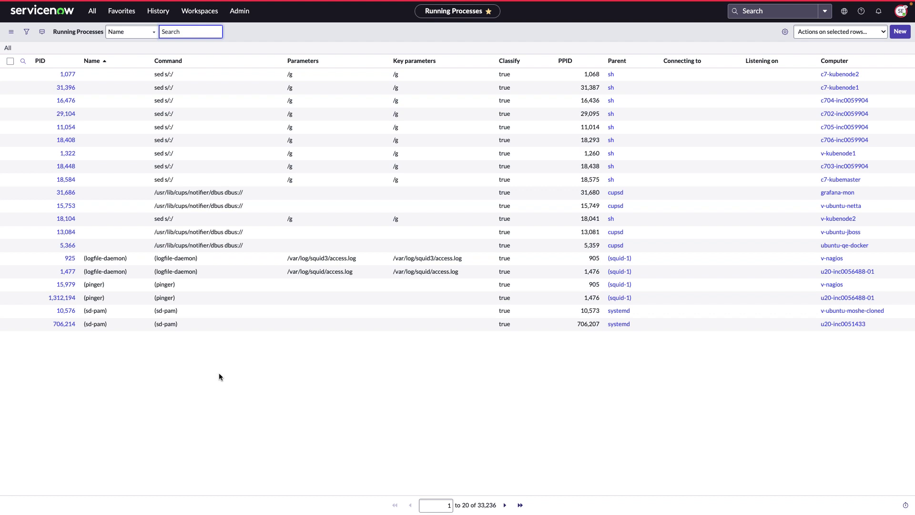
left_click(199, 11)
left_click(190, 56)
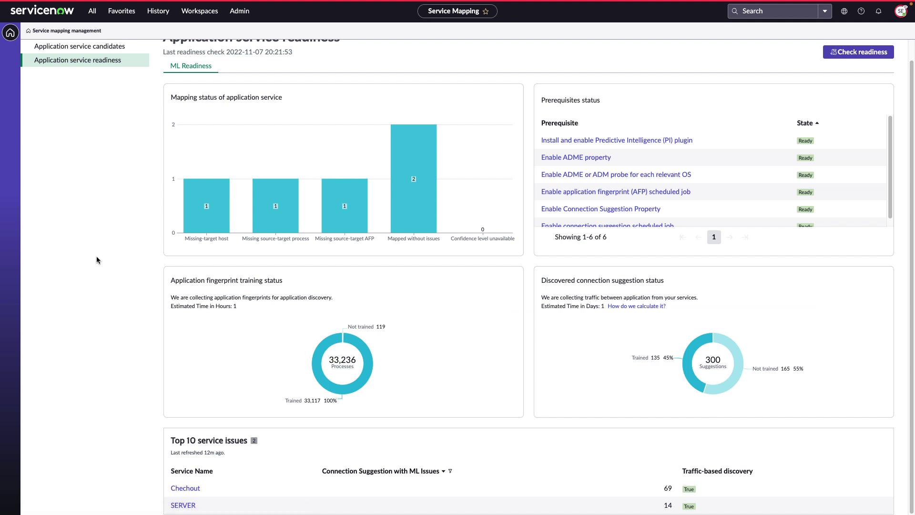
Step: Show the Application service candidates list and review its 4–100 resource-count filter
left_click(101, 46)
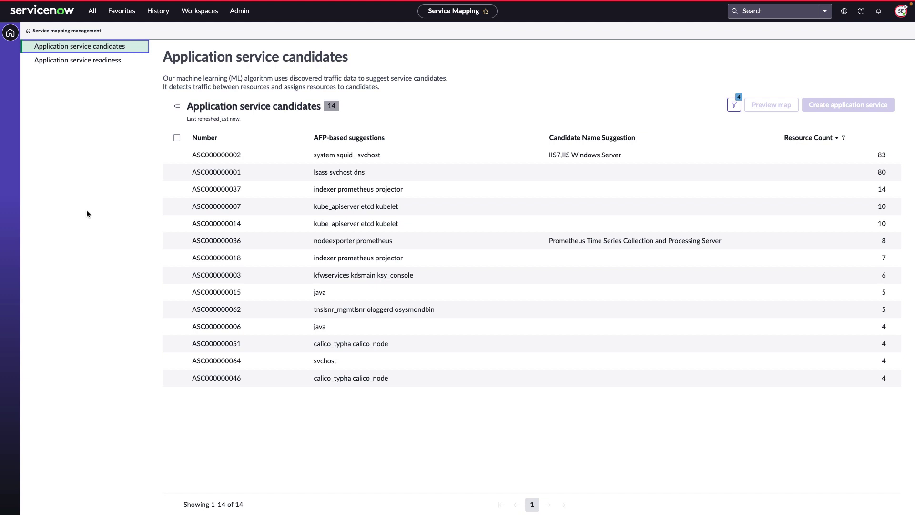
left_click(735, 105)
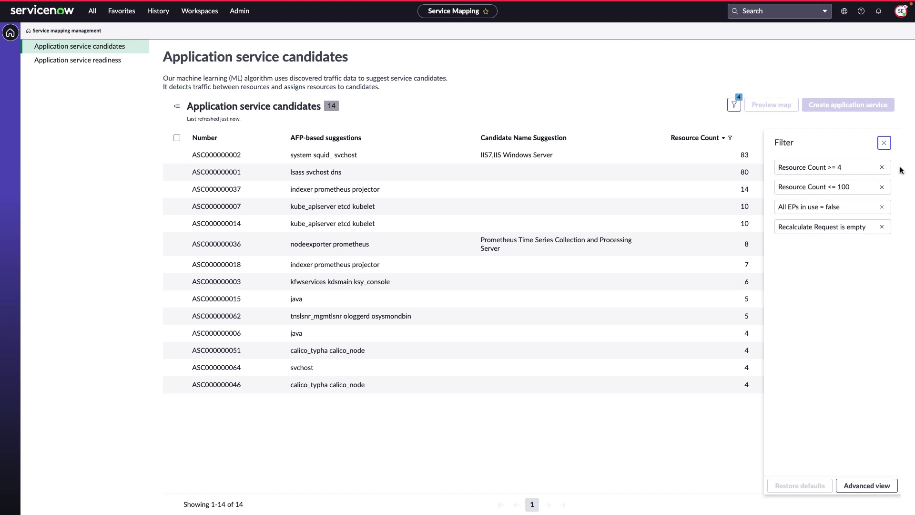
left_click(885, 143)
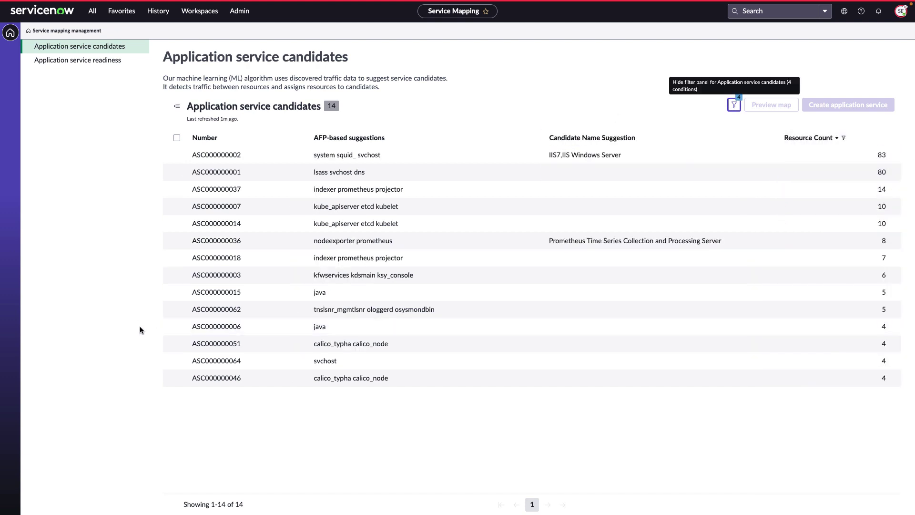
Step: Select candidate ASC000000062 with the tnslsnr processes to create a service from it
left_click(177, 310)
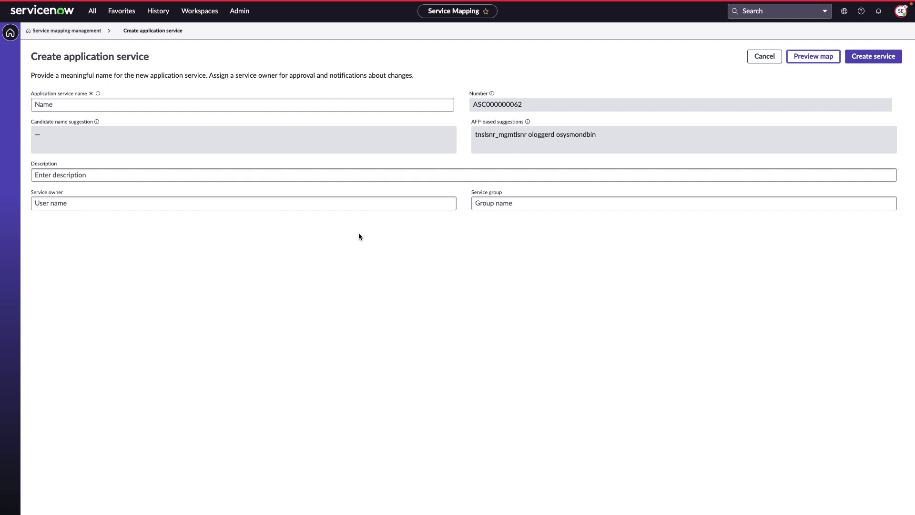
Step: Create the 'Shipping' application service with a chosen service owner and service group All
left_click(115, 108)
type("Shipping")
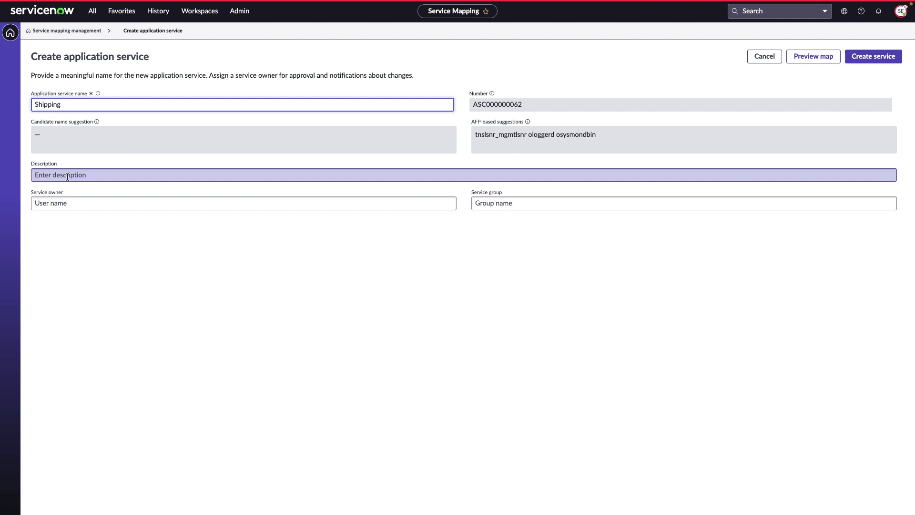
left_click(68, 203)
type("steve")
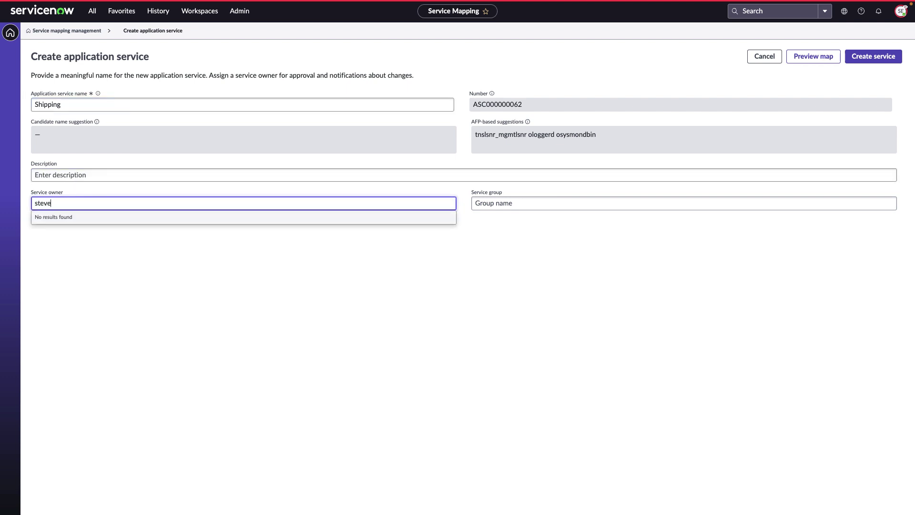
left_click(67, 216)
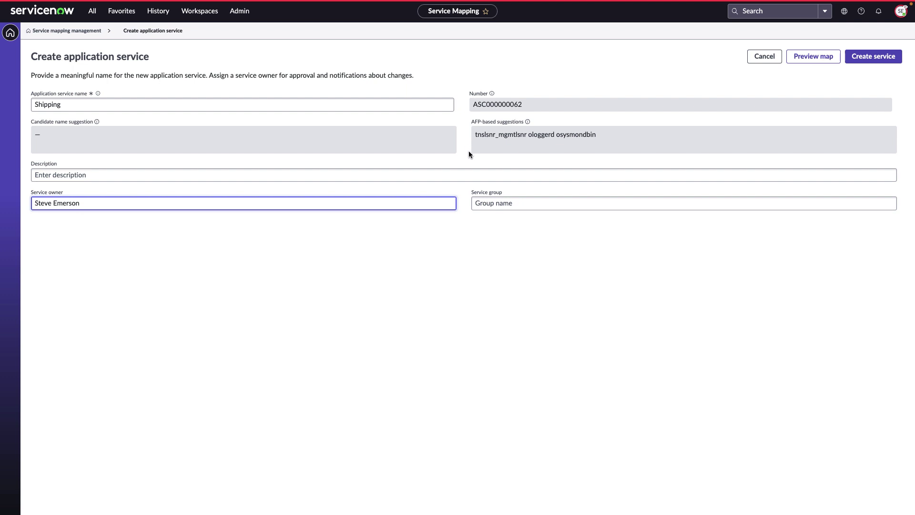
key("Tab")
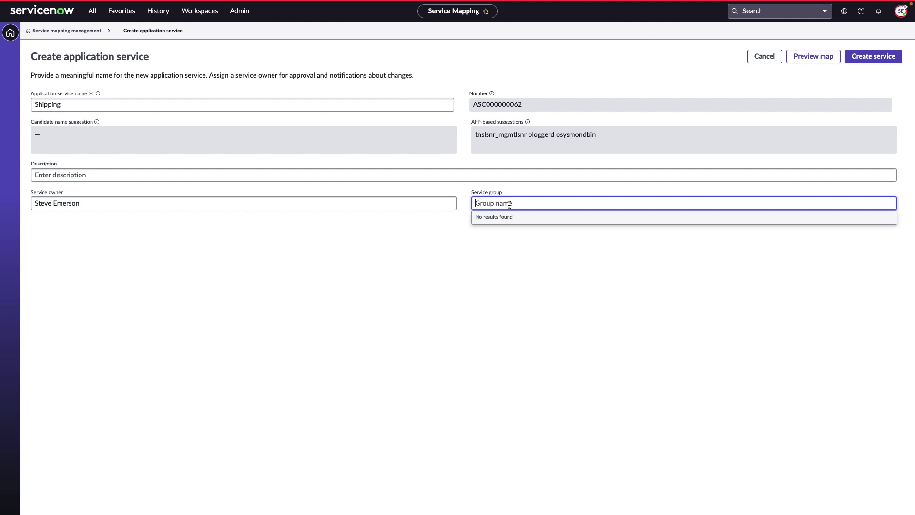
type("all")
left_click(506, 218)
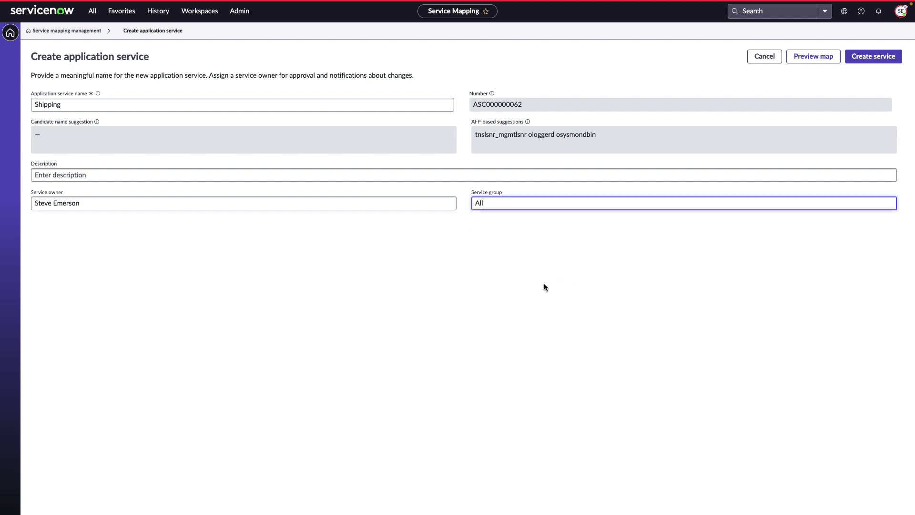
left_click(879, 57)
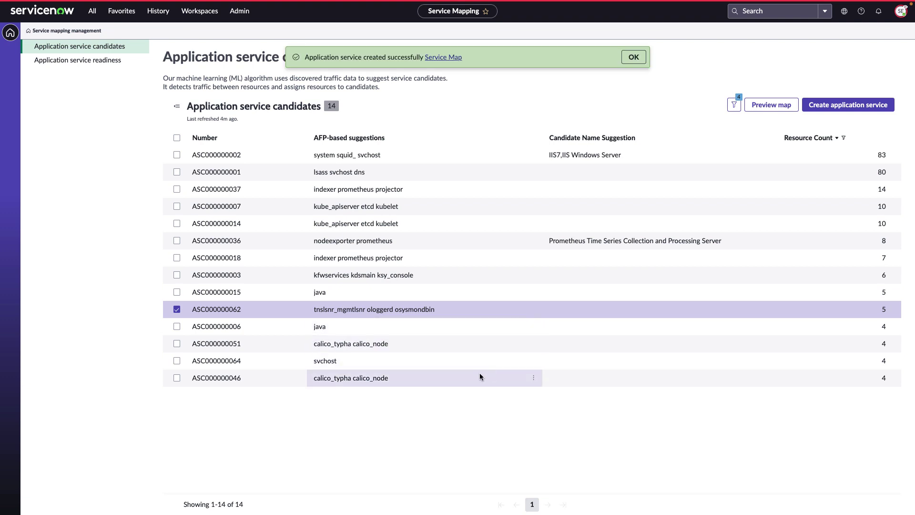
Step: Open Service Mapping's Connection Rules list by filtering the All menu for 'connection rules'
left_click(92, 10)
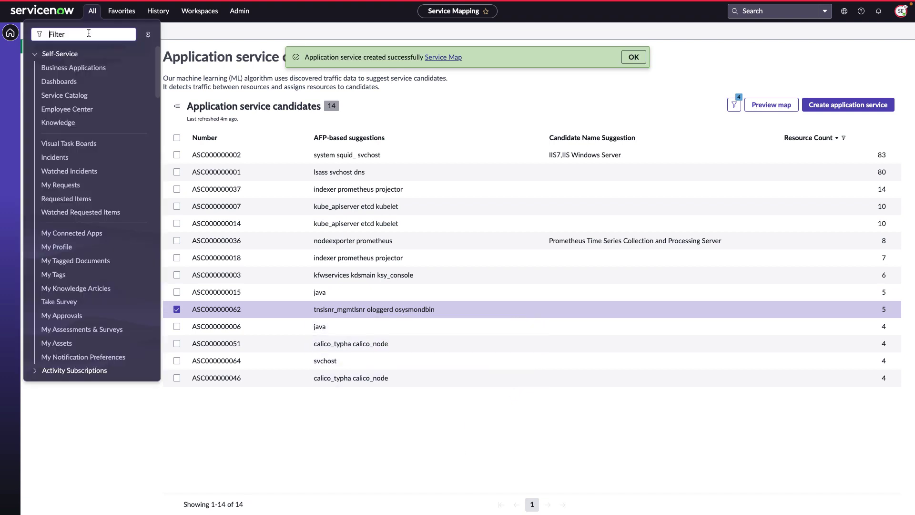
type("connection")
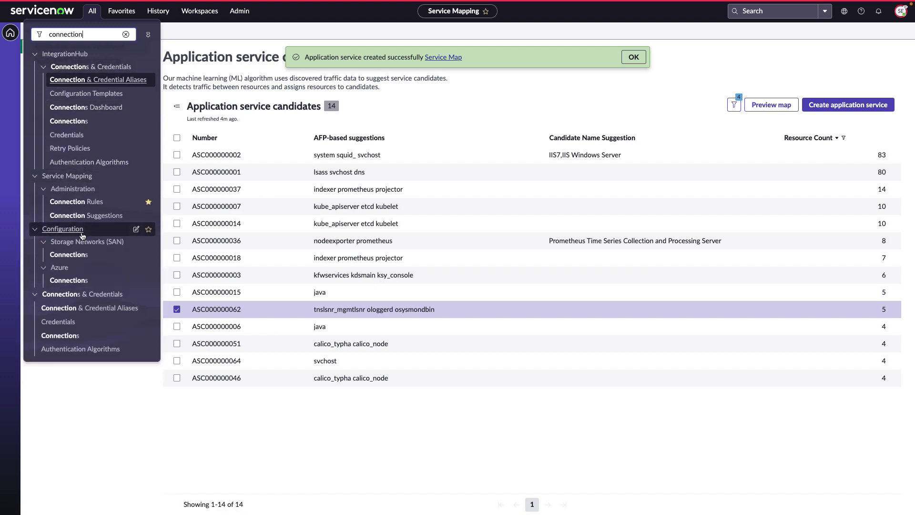
type(" rules")
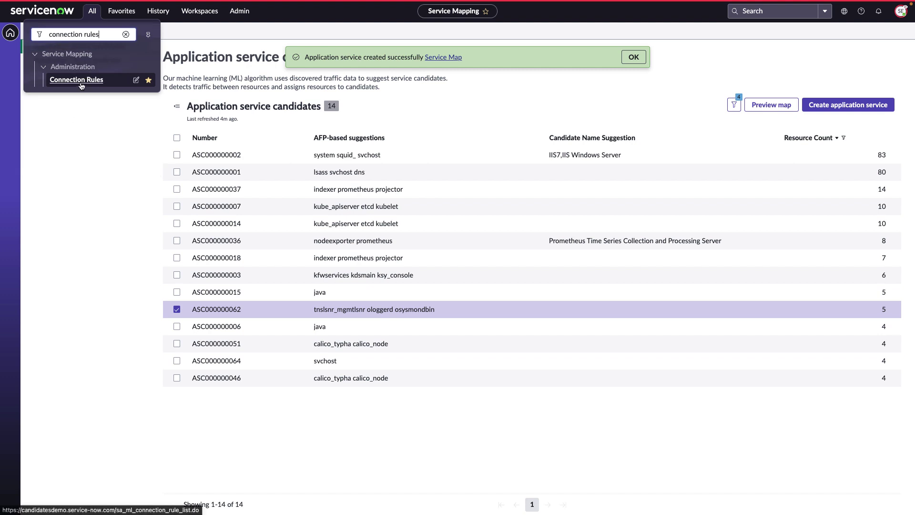
left_click(76, 80)
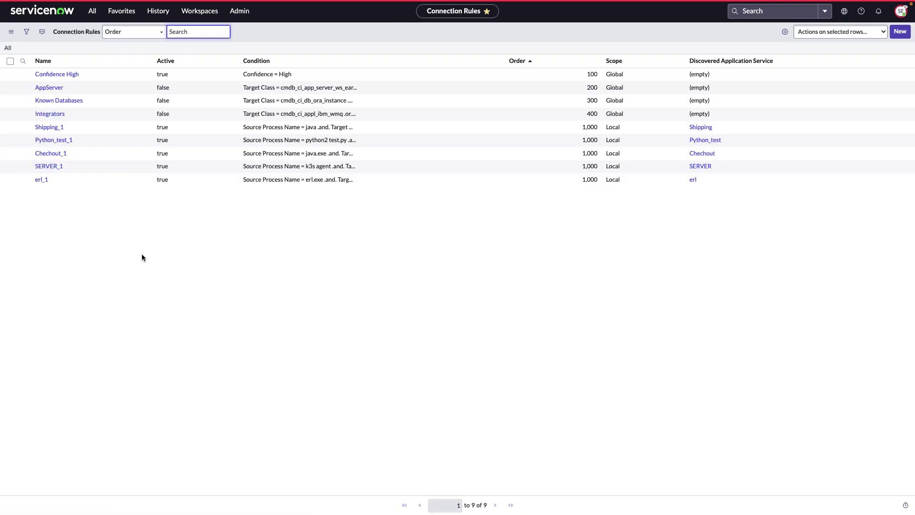
Step: Inspect the Shipping_1 and Confidence High connection rules, then head for Mapped Application Services
left_click(50, 128)
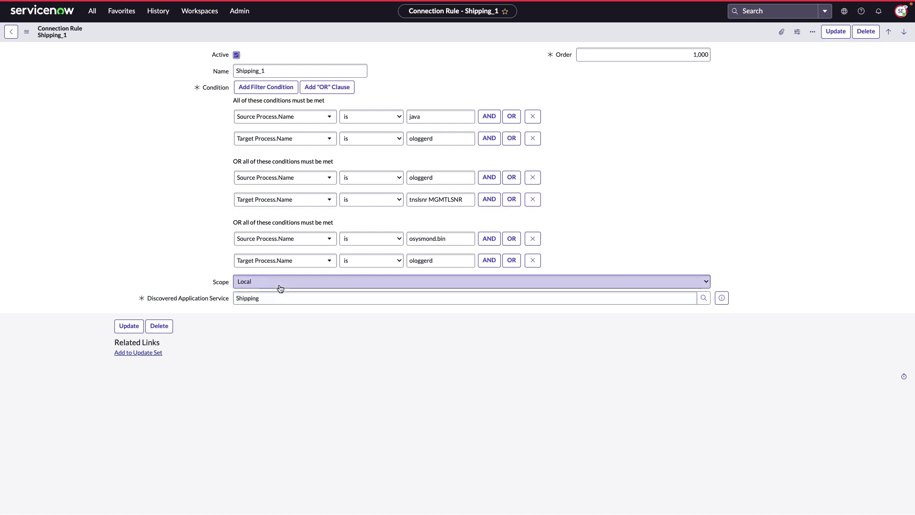
left_click(12, 33)
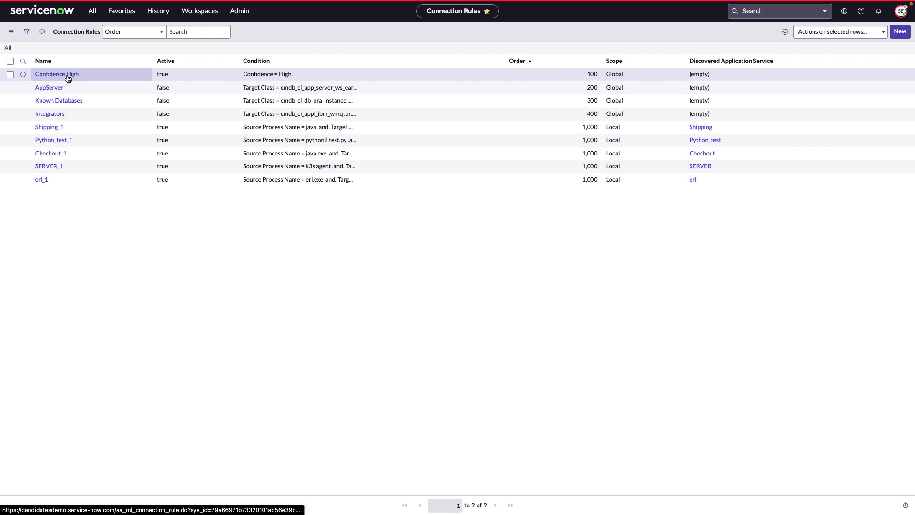
left_click(68, 76)
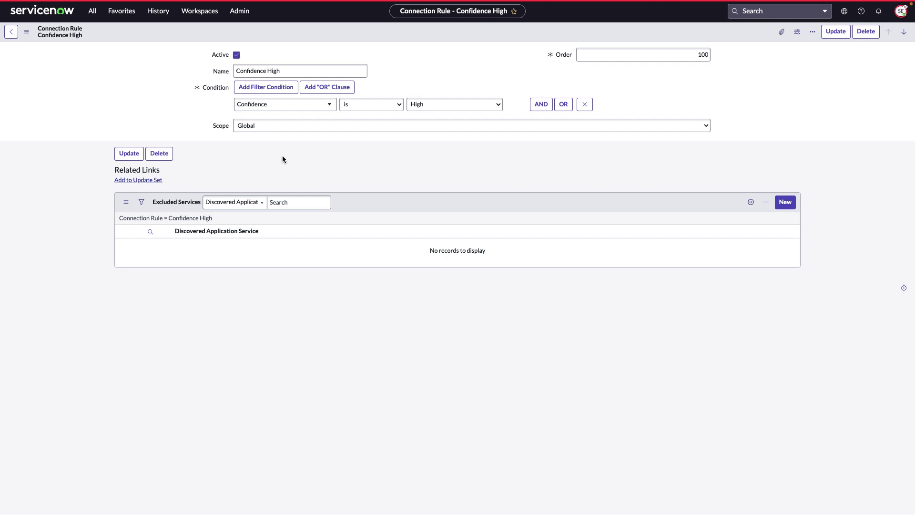
left_click(92, 11)
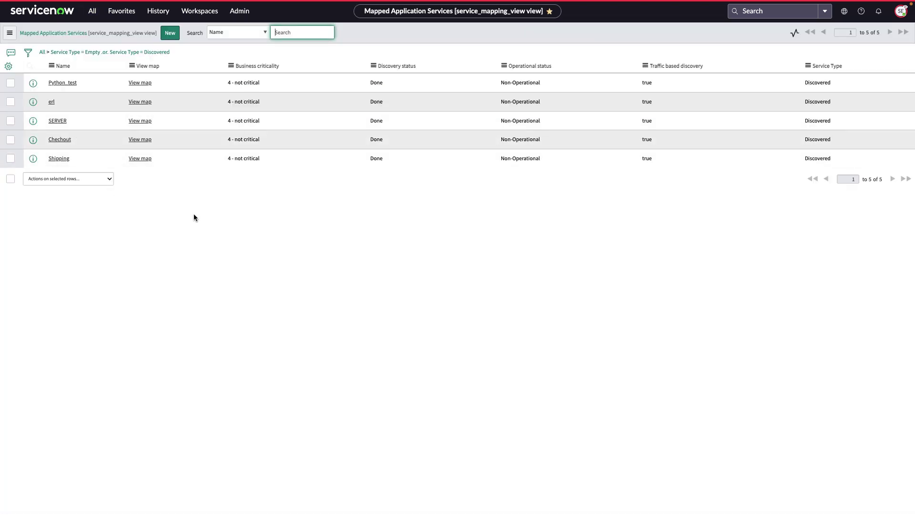
Step: View the Shipping service map, then open the Shipping Application Service record form
left_click(140, 158)
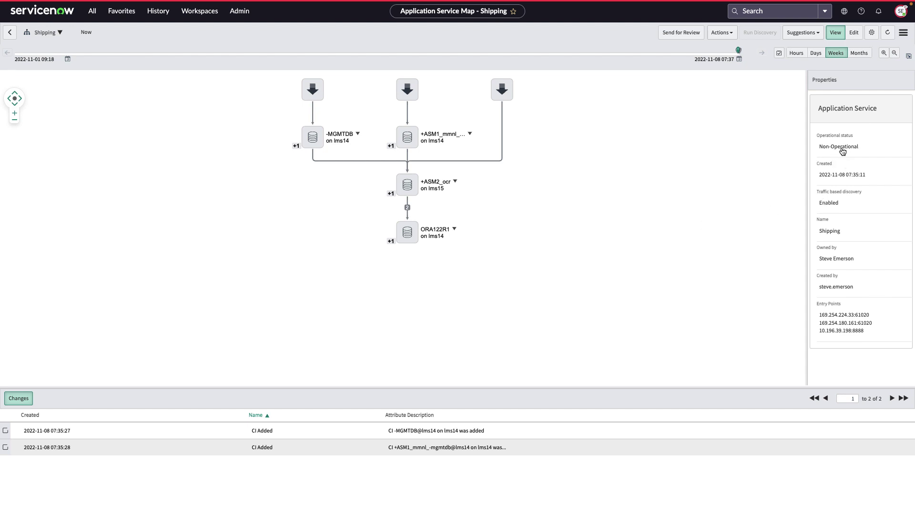
left_click(872, 33)
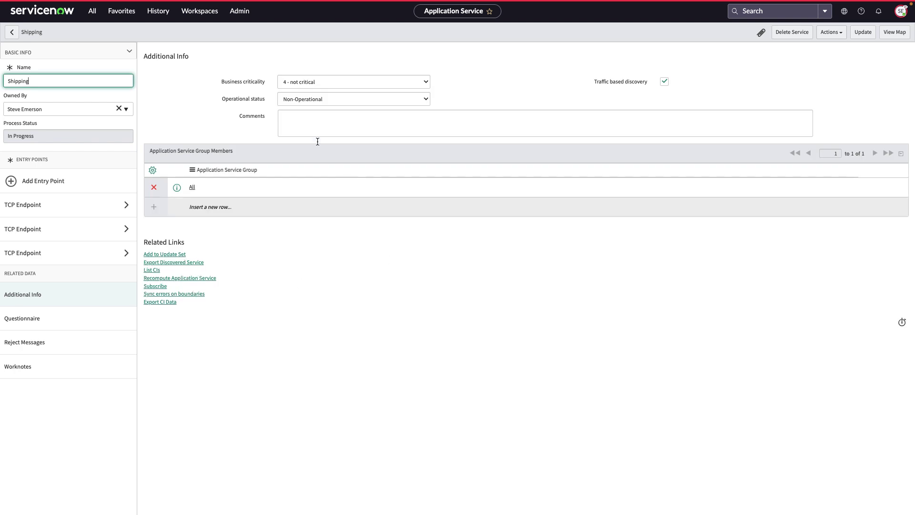
Step: Set Shipping's Business criticality to '1 - most critical' and Operational status to 'Operational', then update the record
left_click(311, 81)
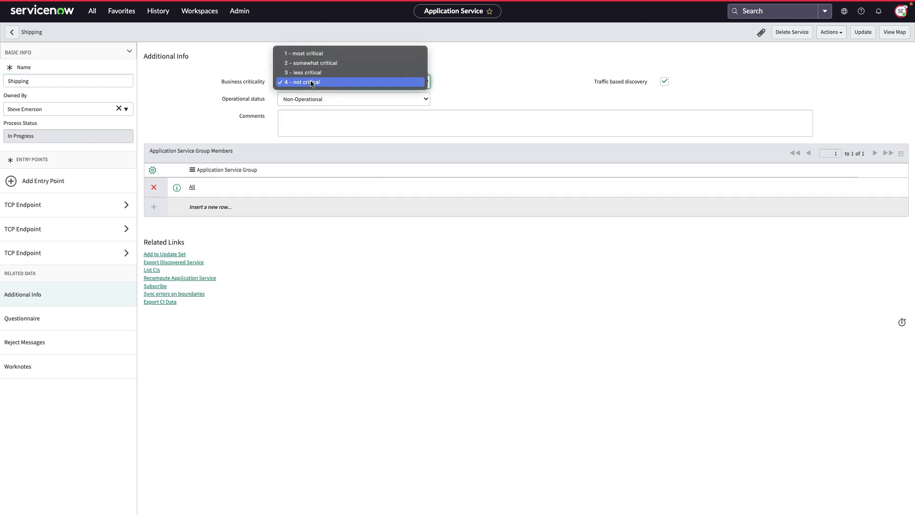
left_click(312, 54)
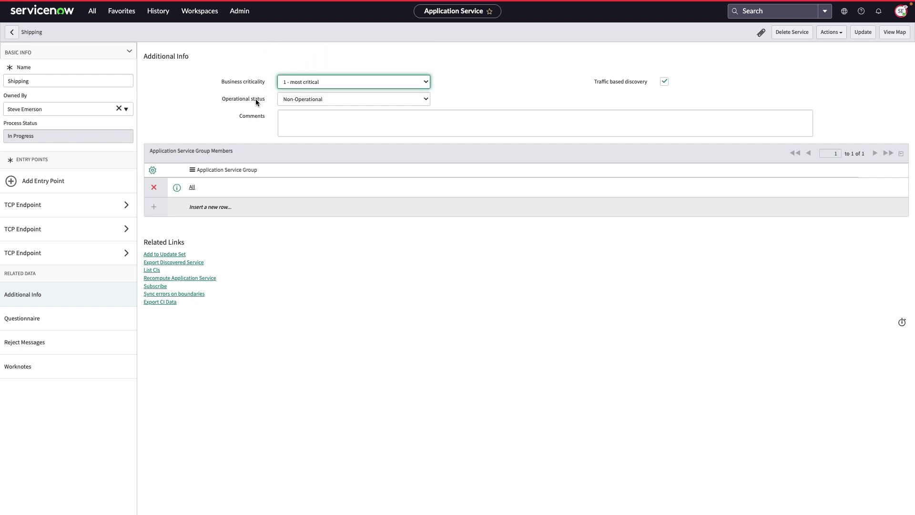
left_click(304, 99)
left_click(307, 88)
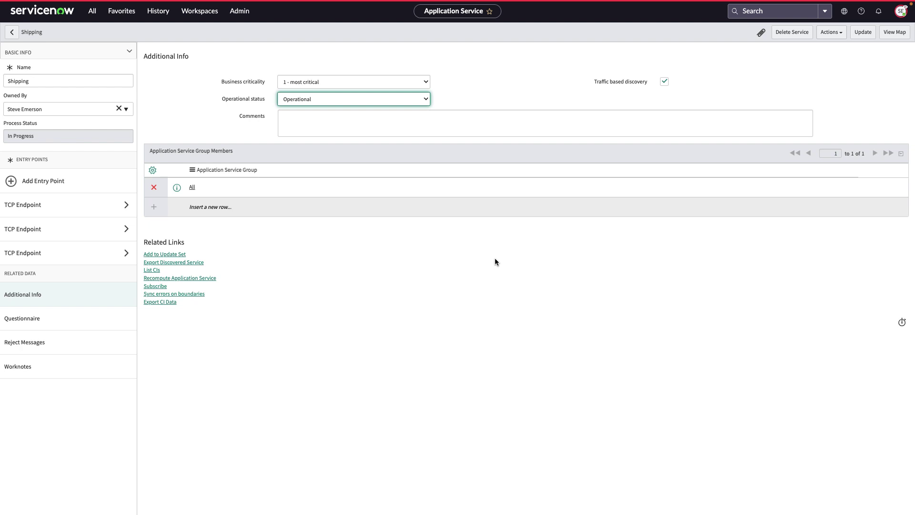
left_click(864, 32)
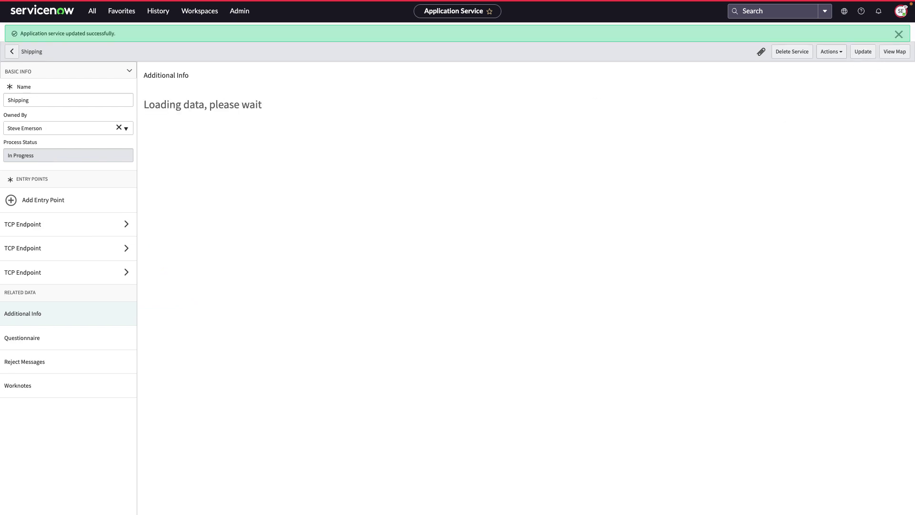